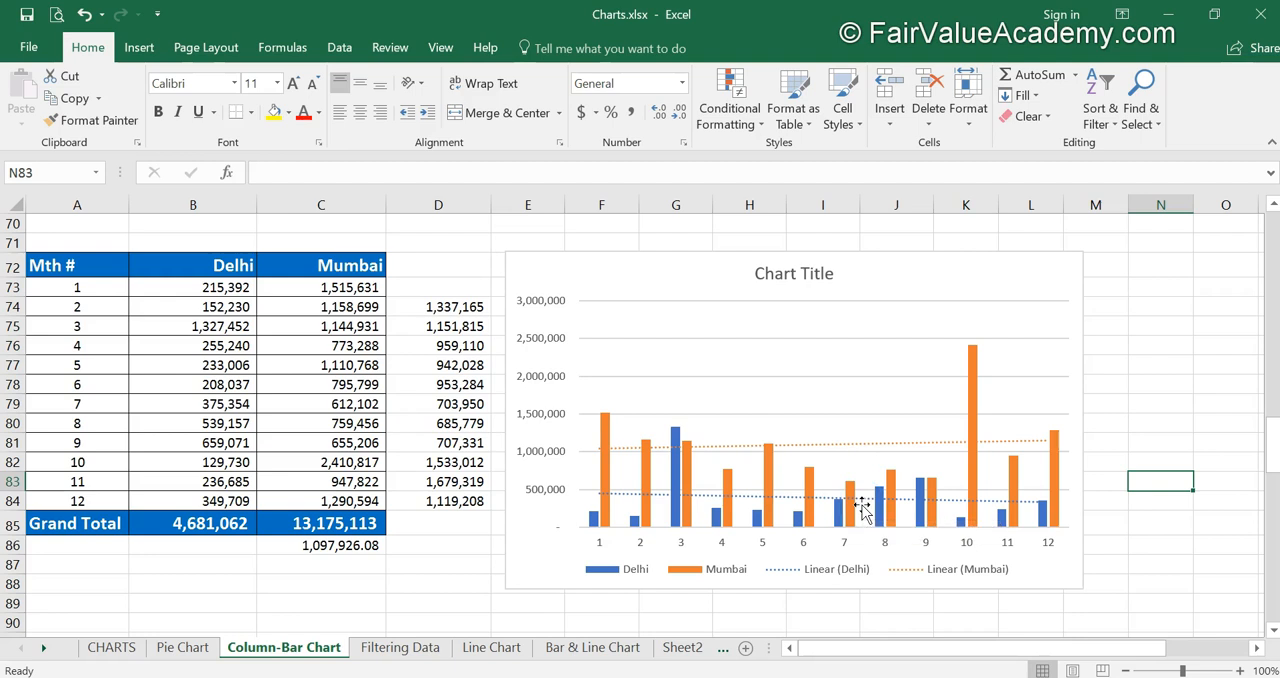
Step: Delete the linear trendline of the Delhi series from the column chart
{"action": "left_click", "coordinate": [862, 509]}
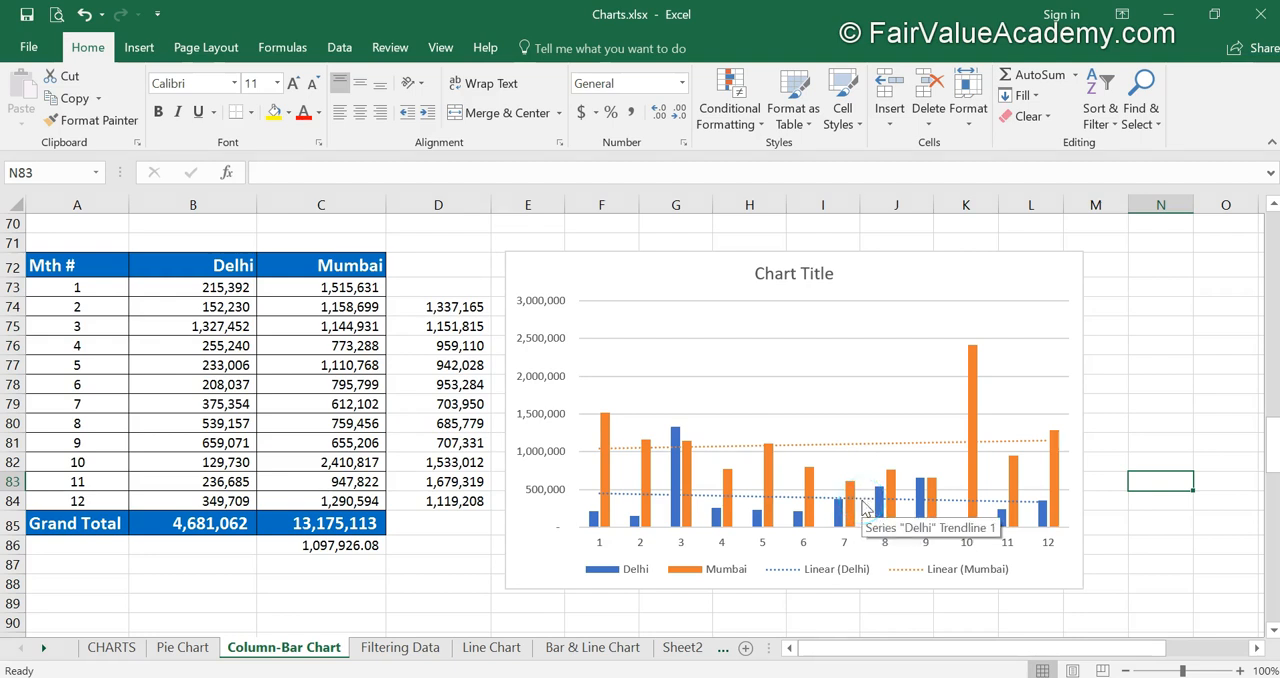
{"action": "left_click", "coordinate": [872, 447]}
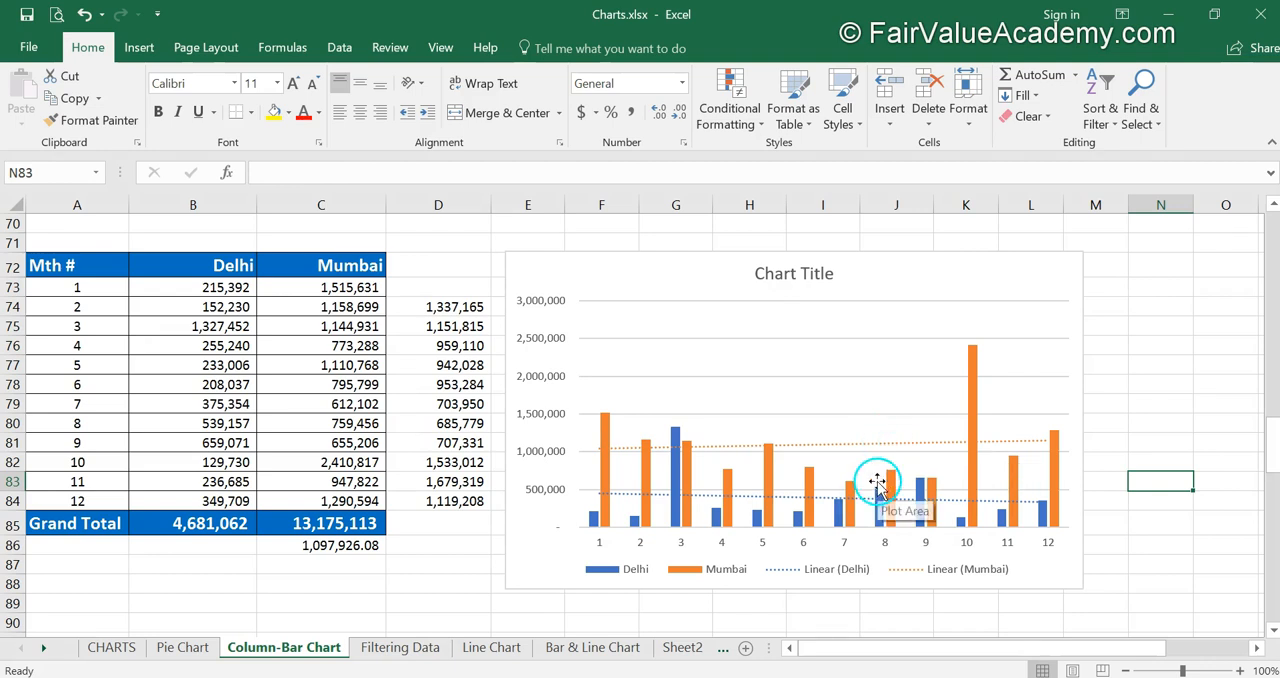
{"action": "left_click", "coordinate": [820, 503]}
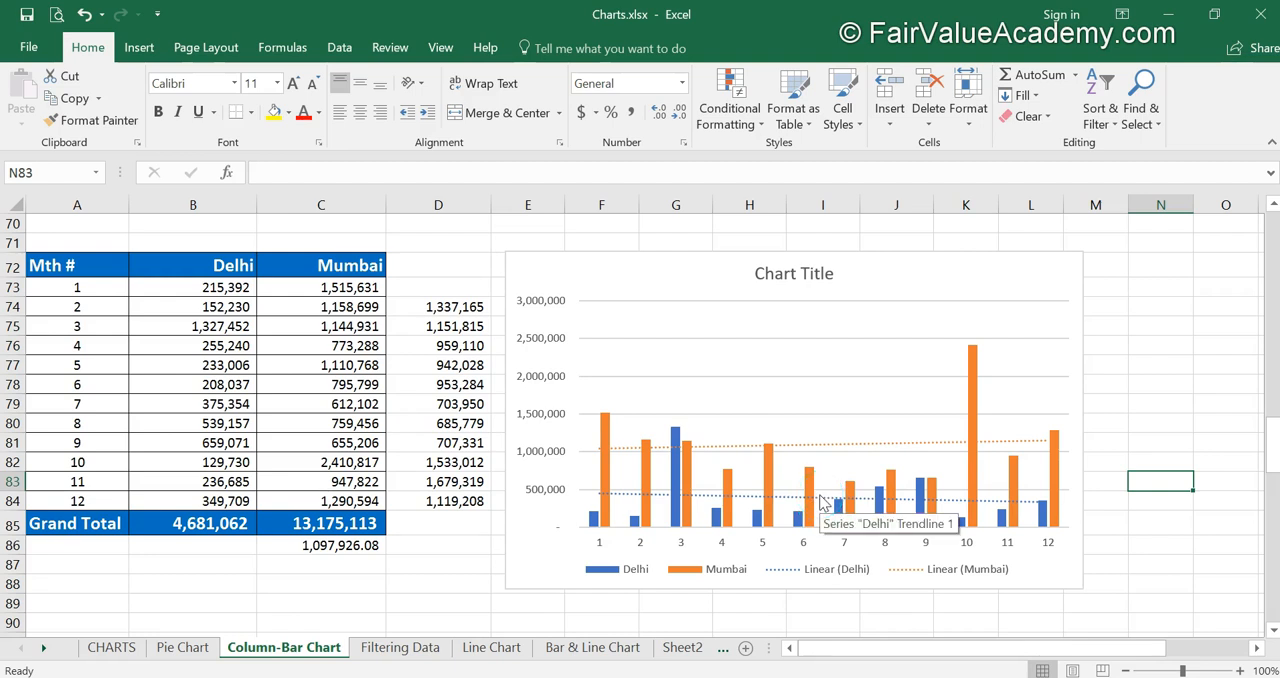
{"action": "left_click", "coordinate": [820, 503]}
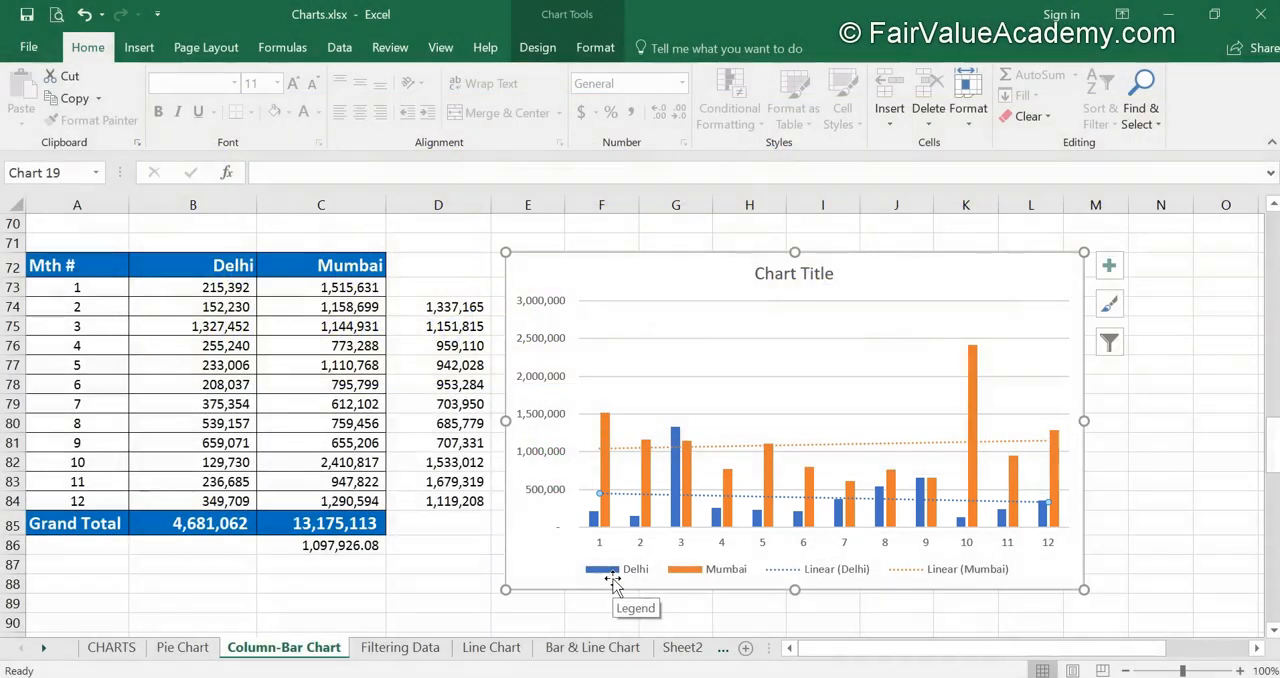
{"action": "key", "text": "Delete"}
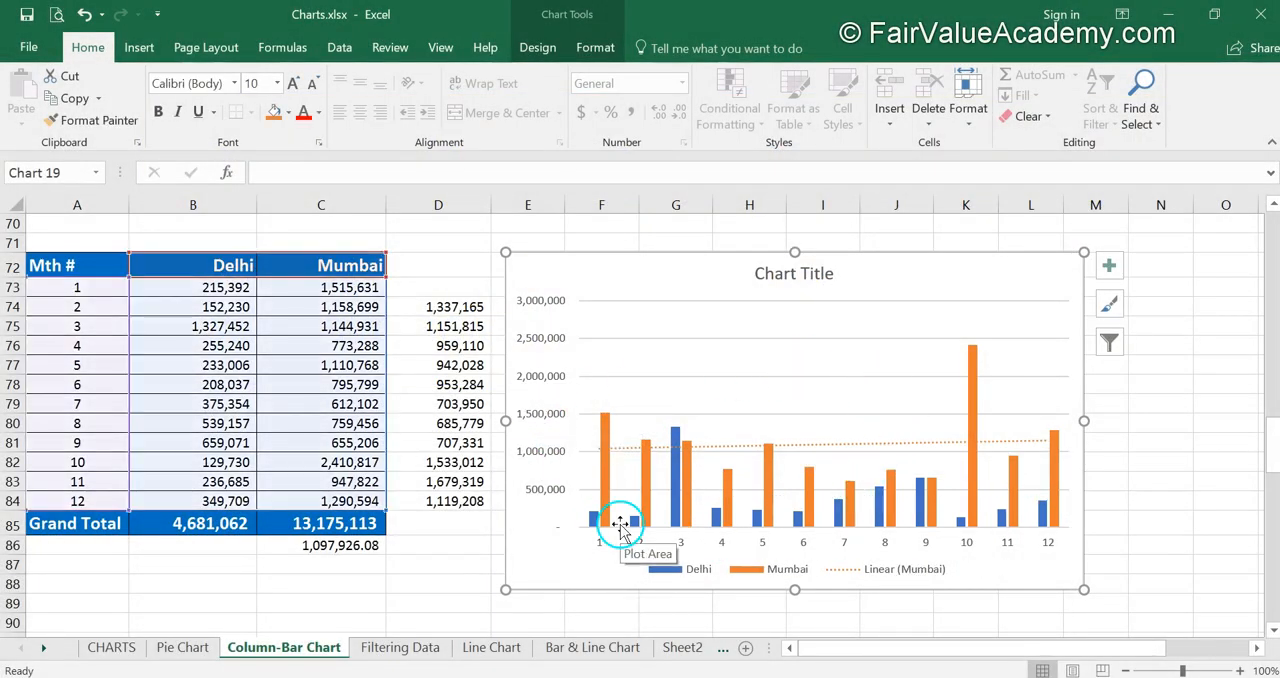
Step: Add a two-period moving average trendline to the Delhi series of the chart
{"action": "left_click", "coordinate": [539, 50]}
{"action": "left_click", "coordinate": [52, 122]}
{"action": "mouse_move", "coordinate": [55, 366]}
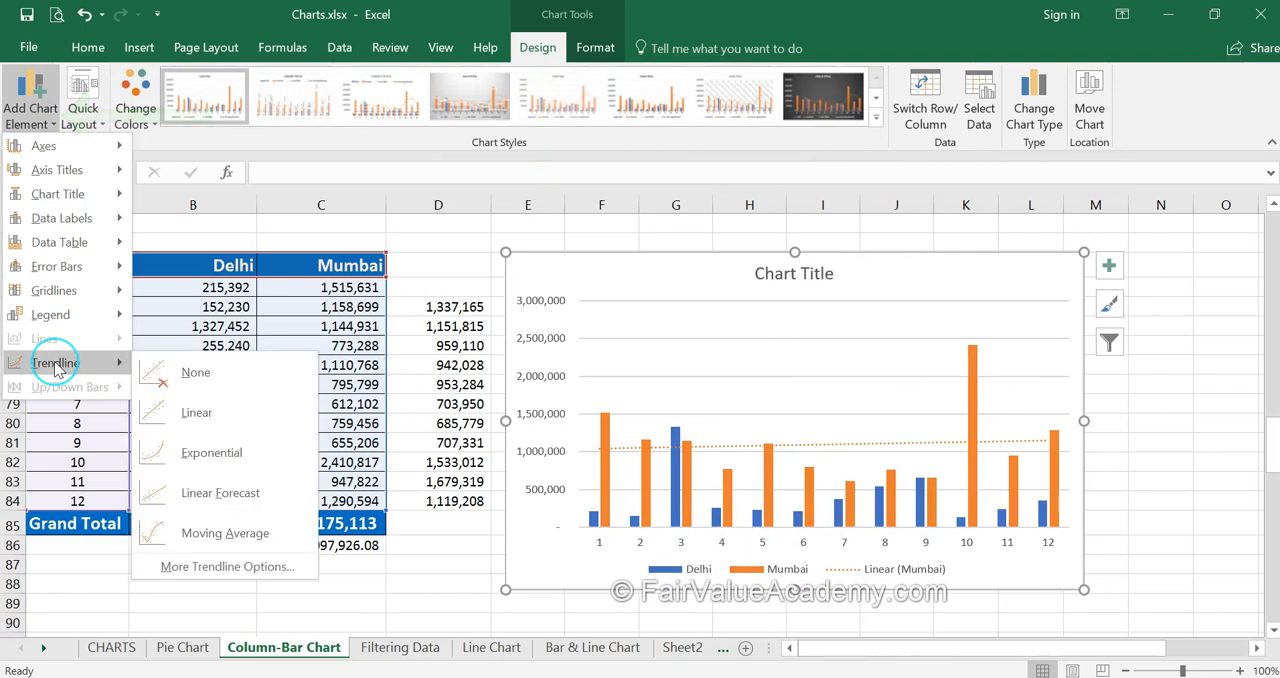
{"action": "left_click", "coordinate": [239, 533]}
{"action": "left_click", "coordinate": [603, 420]}
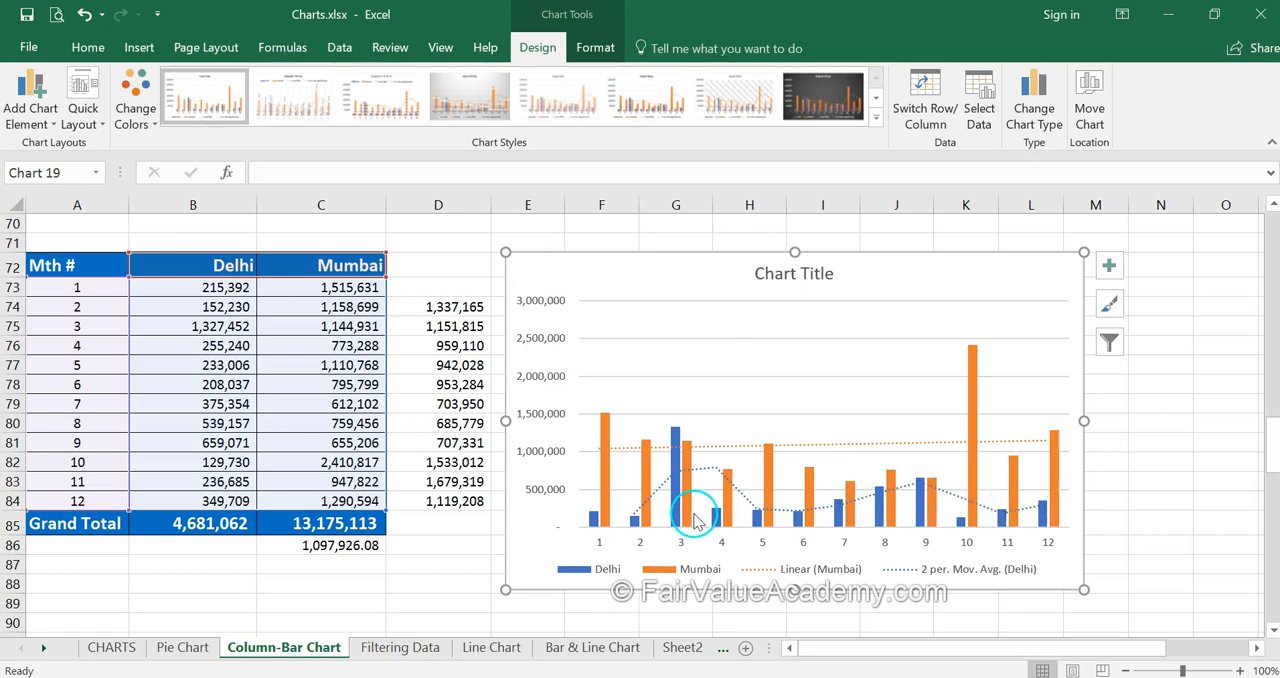
Step: Change the Mumbai series' linear trendline to a moving average with a period of 2
{"action": "double_click", "coordinate": [818, 447]}
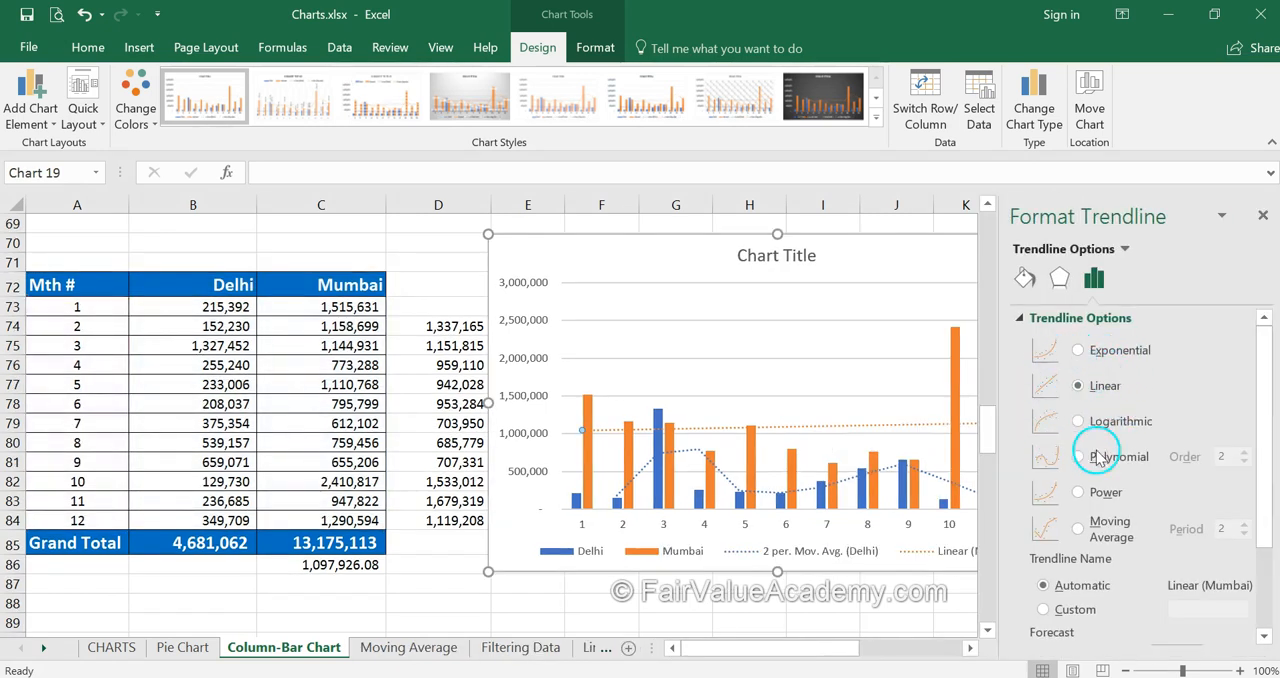
{"action": "left_click", "coordinate": [1083, 529]}
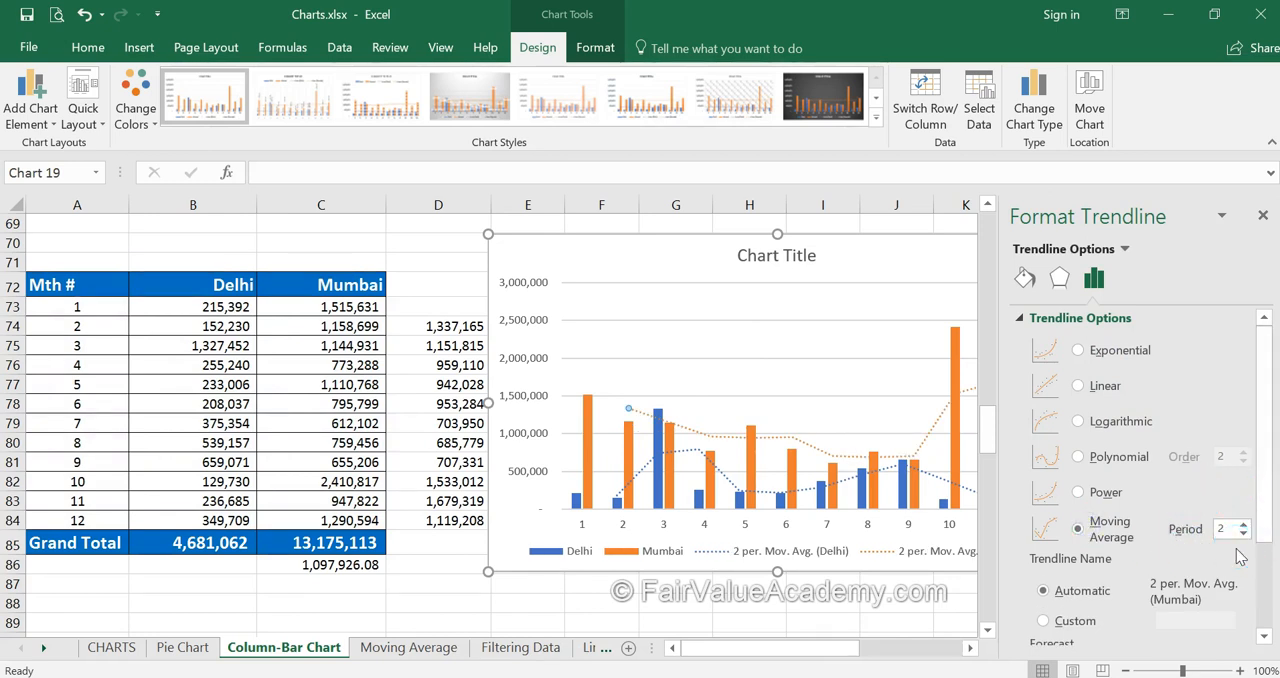
{"action": "left_click", "coordinate": [1265, 218]}
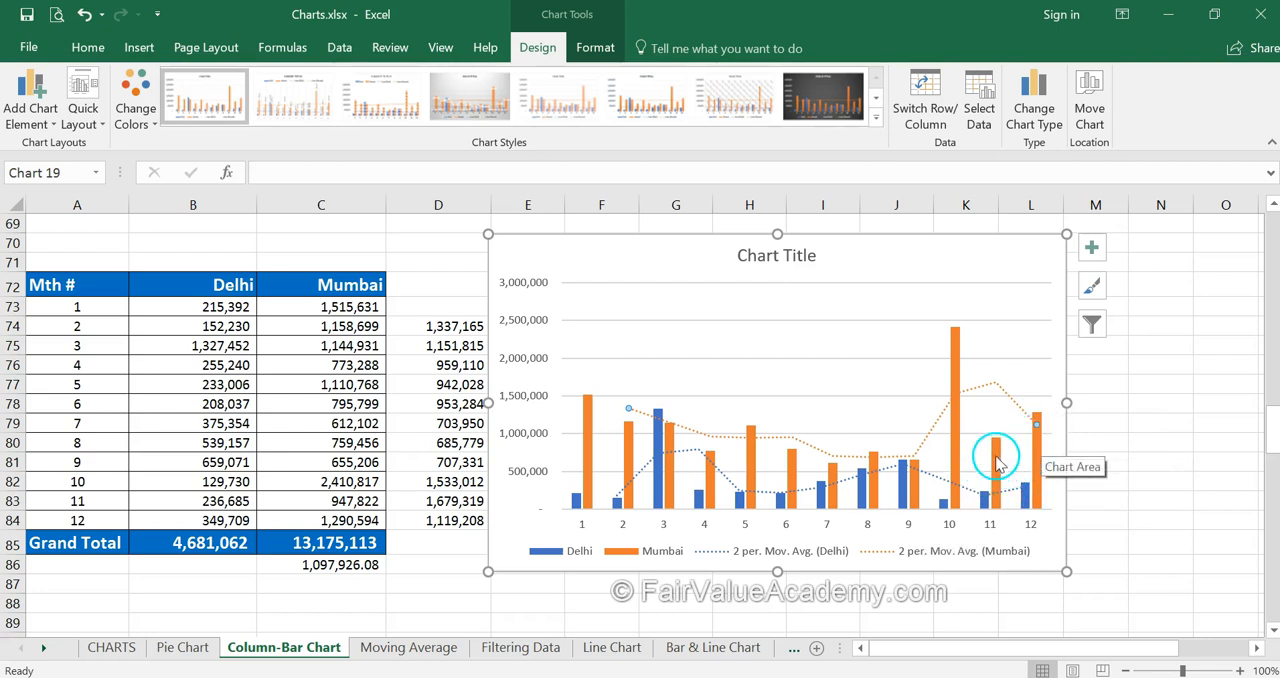
Step: Compare the two-month average formulas in D83 and D84 with the Mumbai moving average trendline at months 11 and 12
{"action": "mouse_move", "coordinate": [1040, 425]}
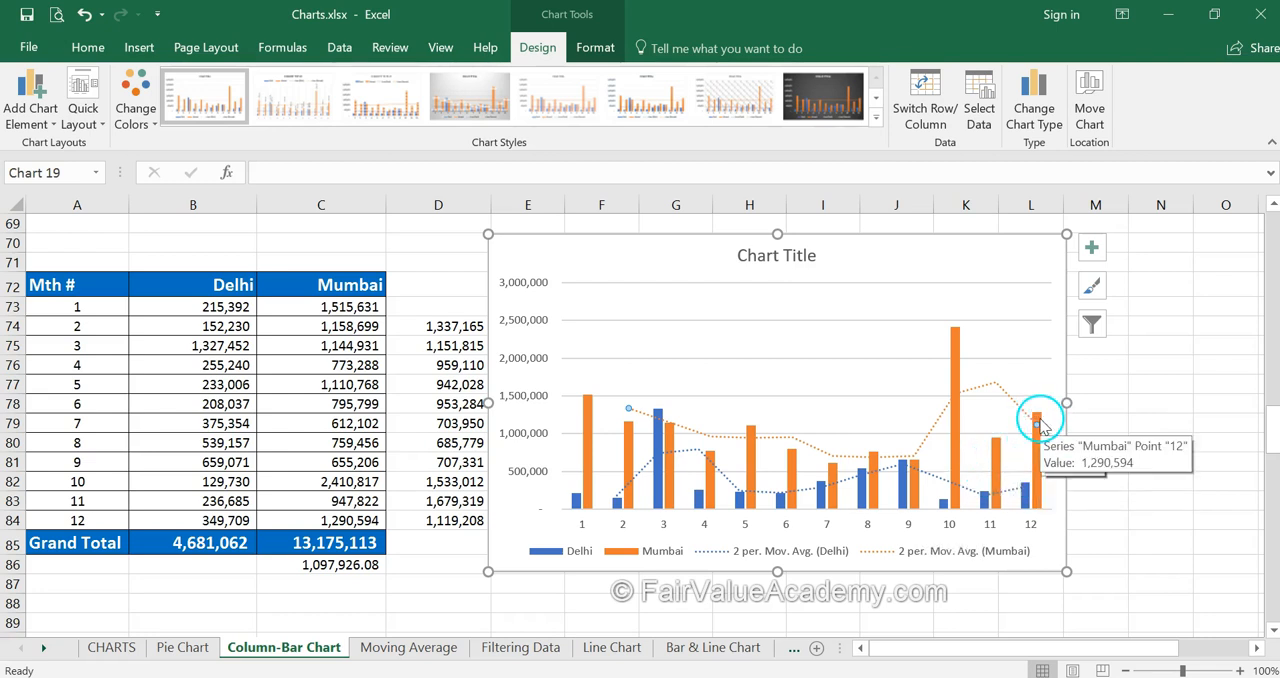
{"action": "left_click", "coordinate": [445, 522]}
{"action": "left_click", "coordinate": [436, 500]}
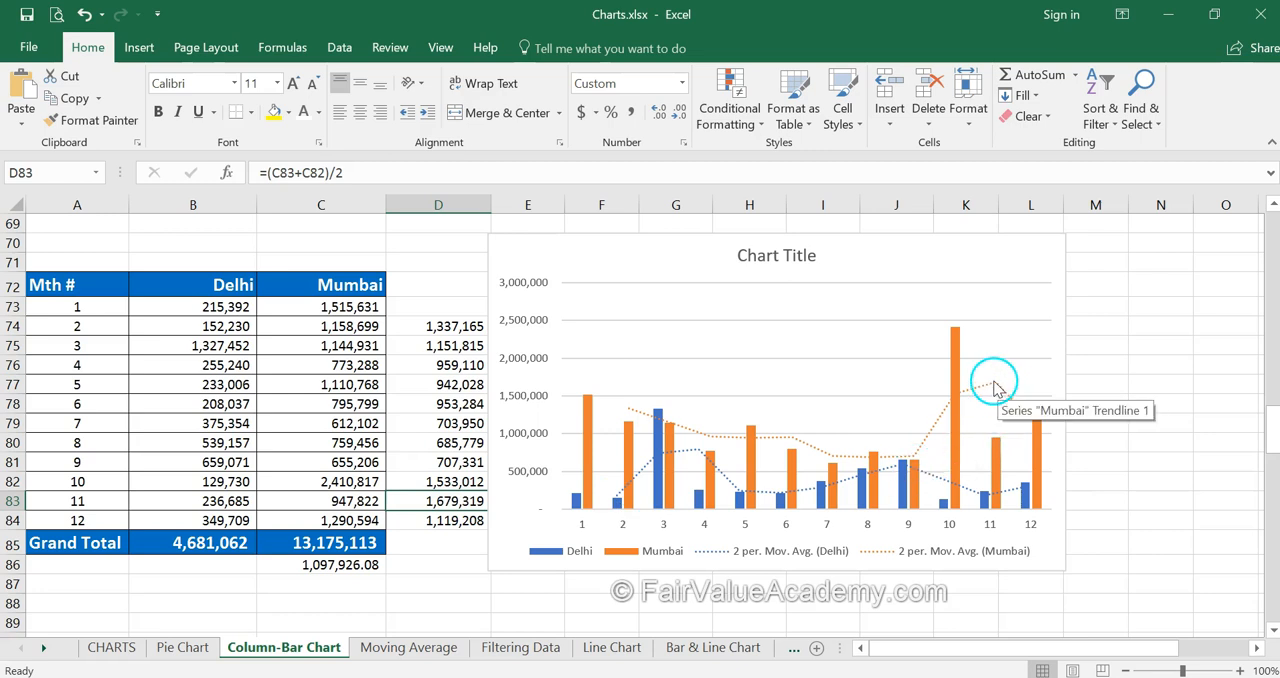
{"action": "left_click", "coordinate": [448, 521]}
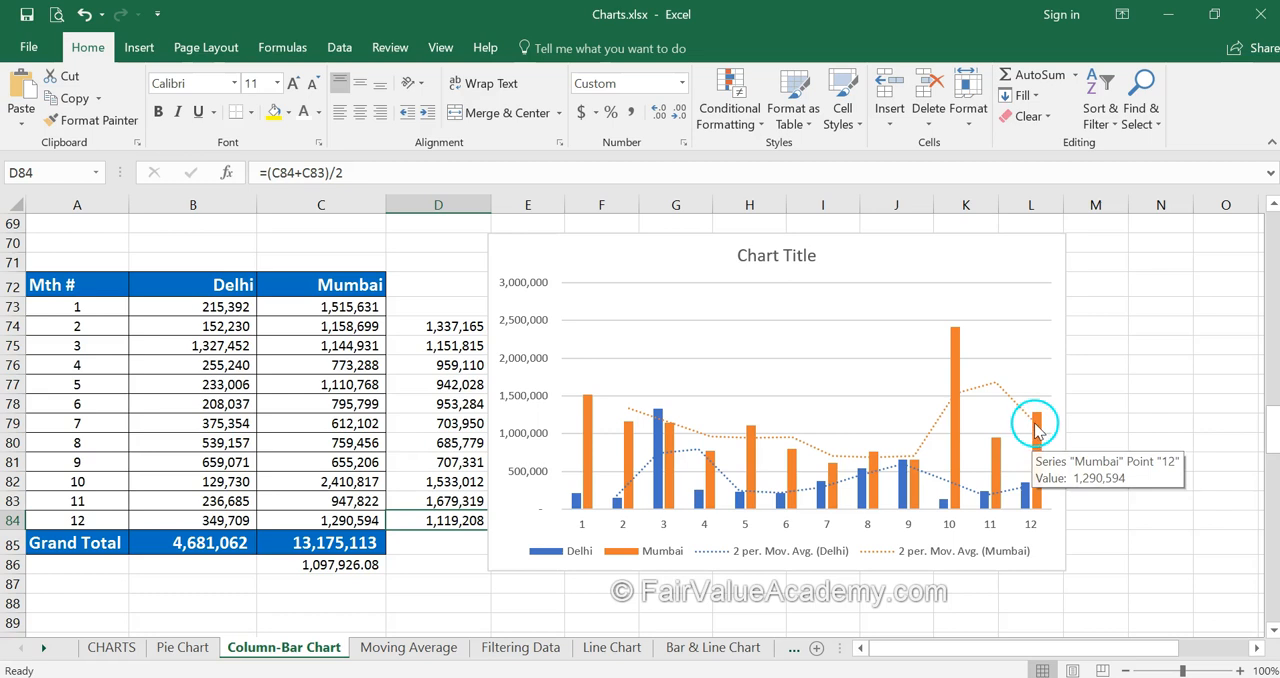
{"action": "mouse_move", "coordinate": [996, 475]}
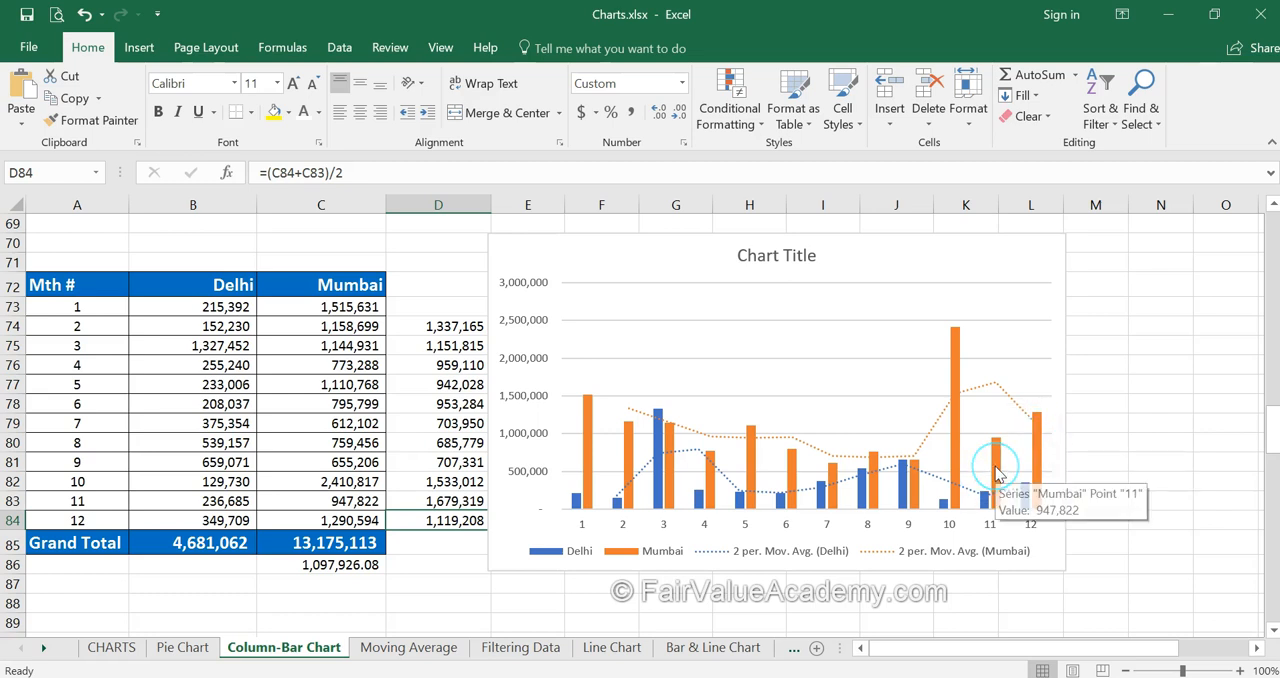
Step: Set the period of the Mumbai moving average trendline to 3 and close the trendline formatting options
{"action": "left_click", "coordinate": [1036, 420]}
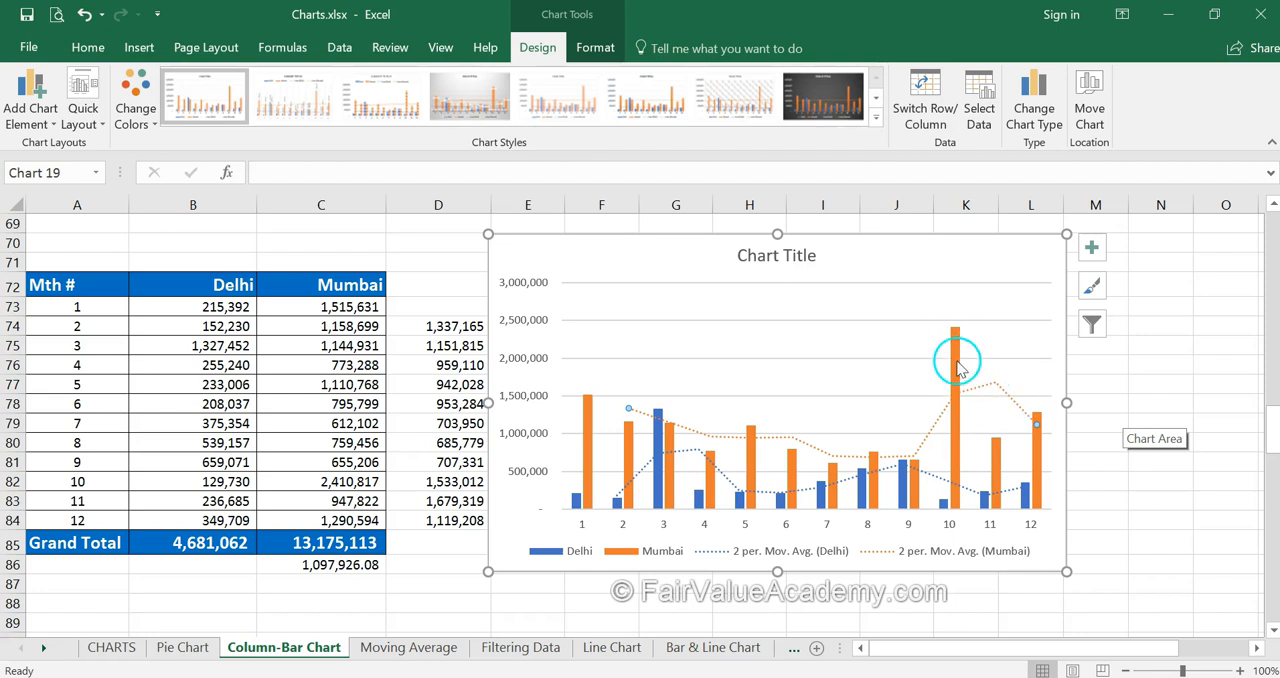
{"action": "mouse_move", "coordinate": [953, 472]}
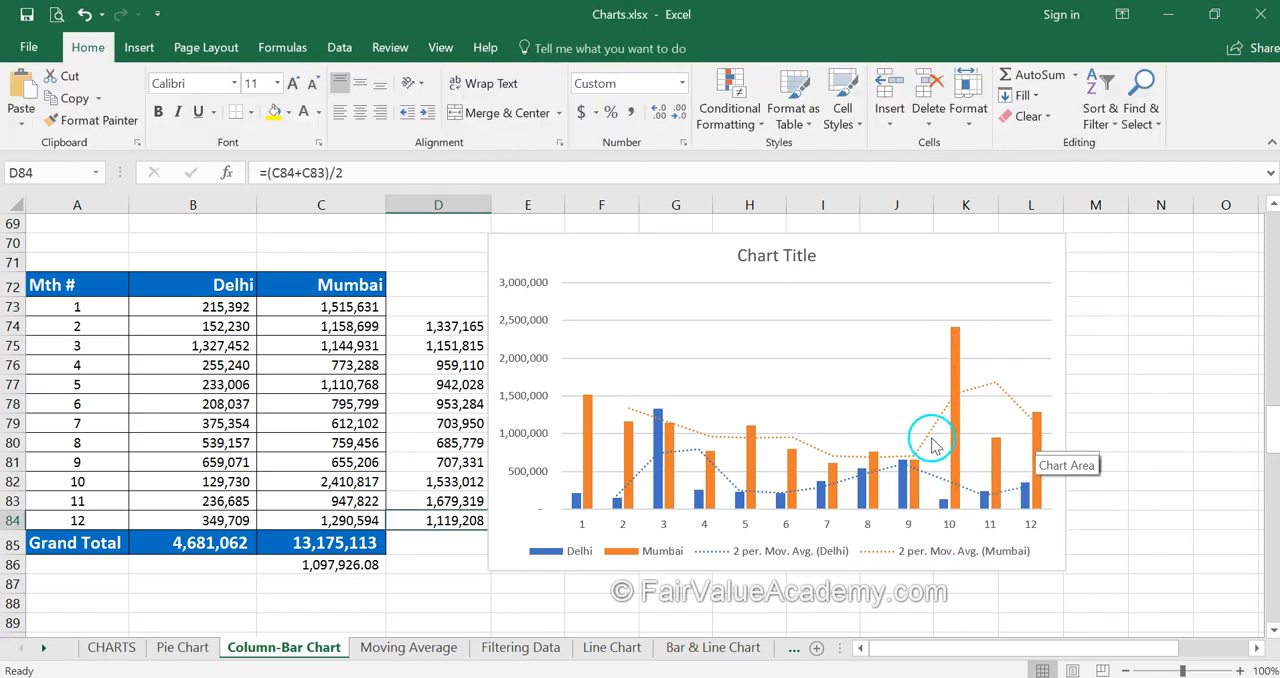
{"action": "left_click", "coordinate": [928, 440]}
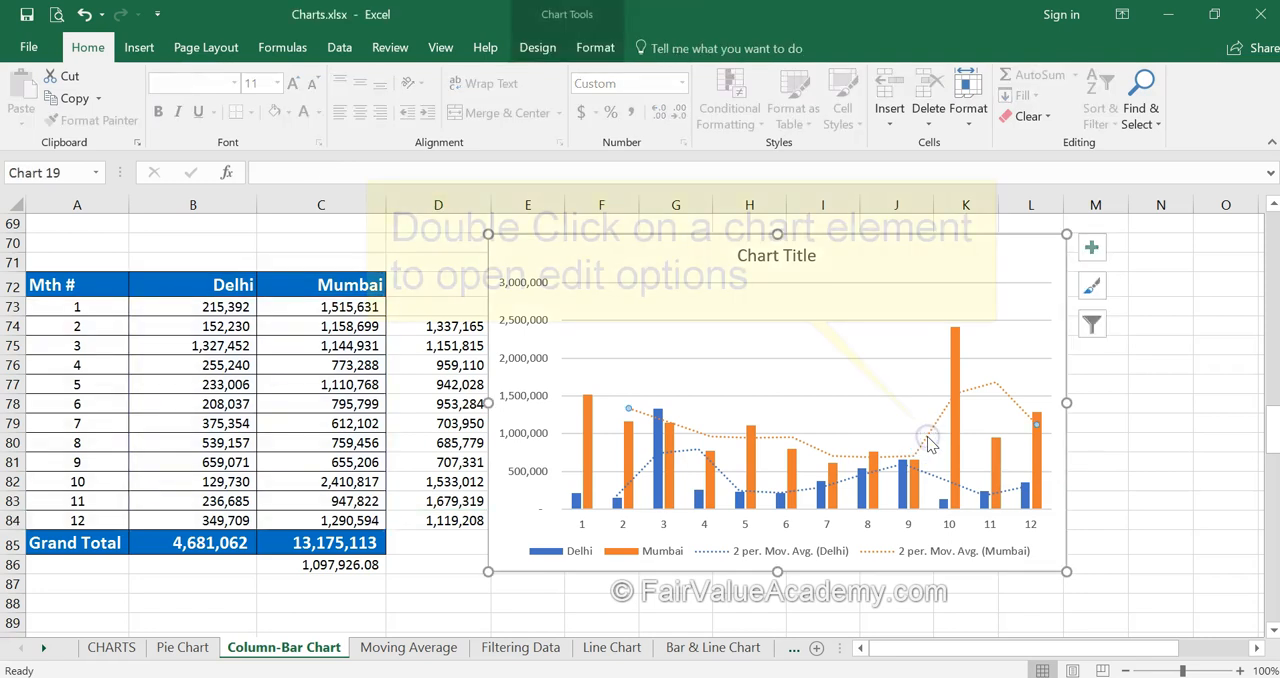
{"action": "left_click", "coordinate": [928, 440]}
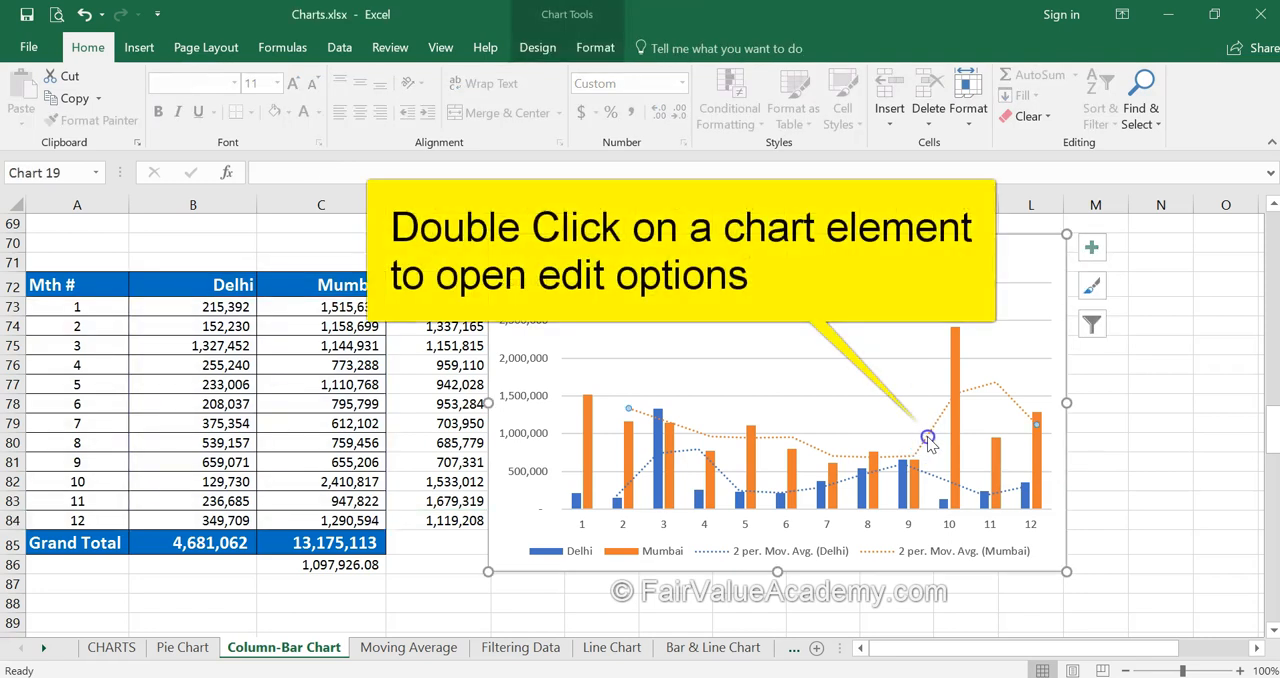
{"action": "double_click", "coordinate": [928, 440]}
{"action": "left_click", "coordinate": [1244, 528]}
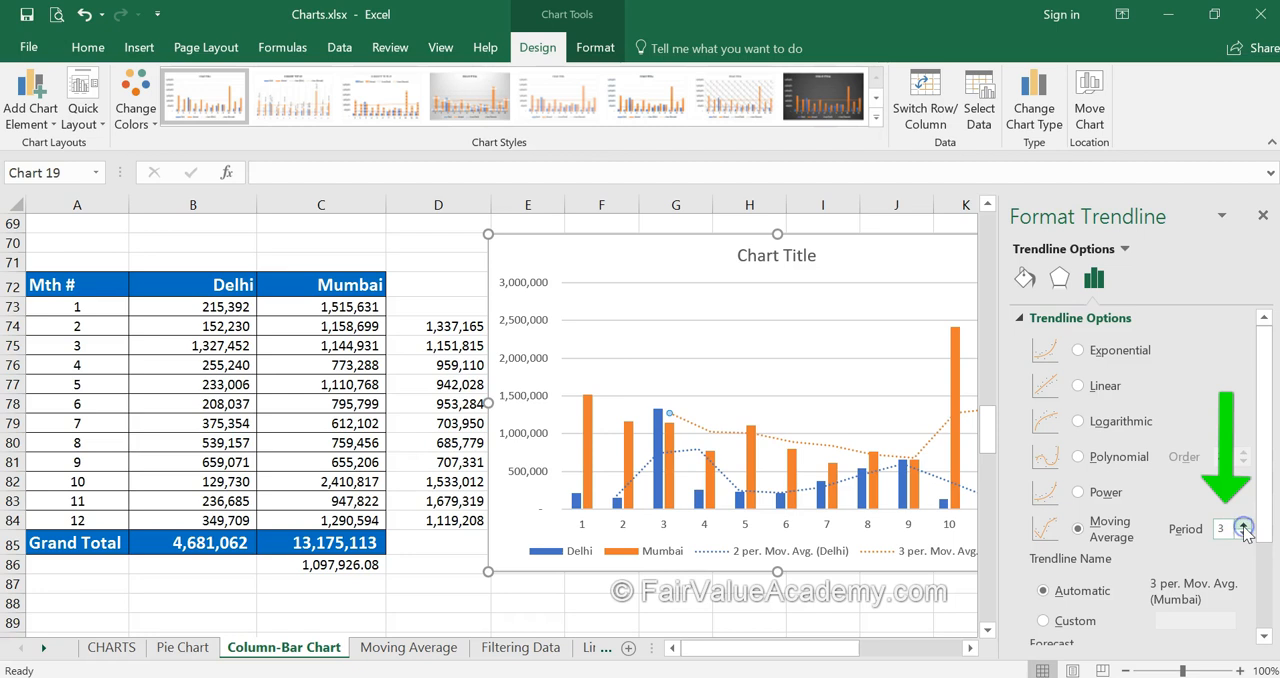
{"action": "left_click", "coordinate": [1262, 215]}
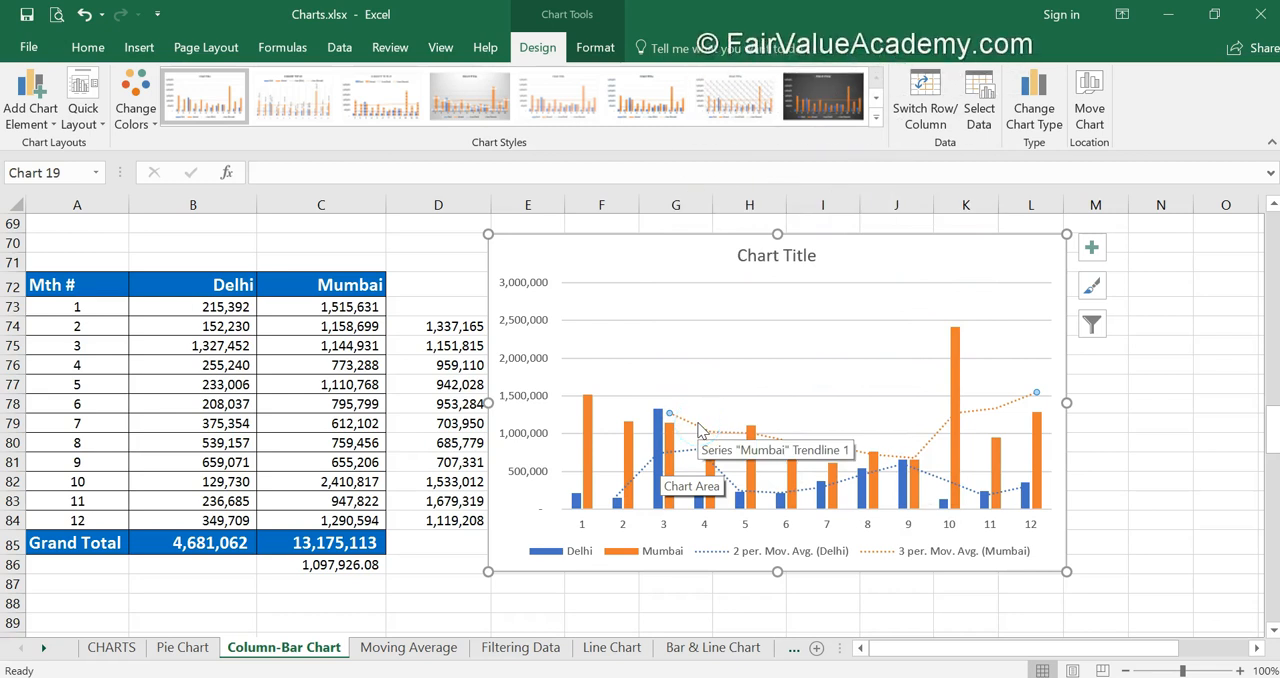
Step: Paste a copy of the chart at cell A70 and move the original chart beside it, over columns G to N
{"action": "left_click", "coordinate": [430, 587]}
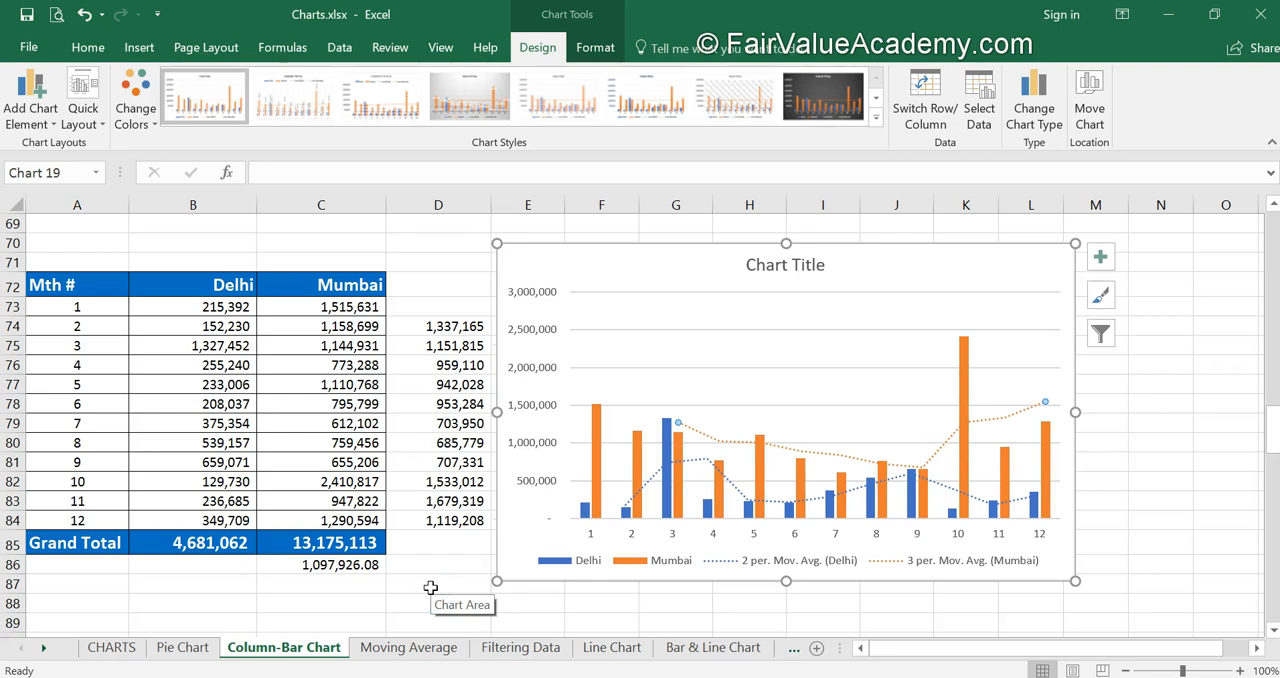
{"action": "left_click", "coordinate": [503, 551]}
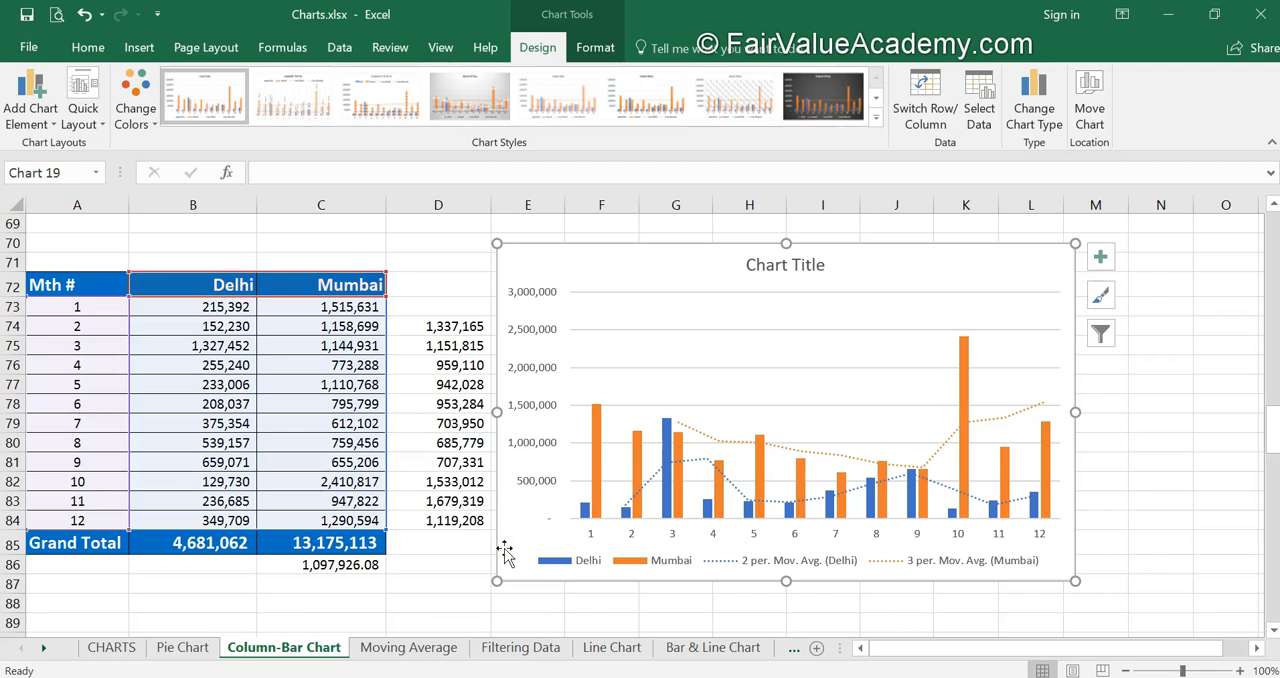
{"action": "right_click", "coordinate": [505, 549]}
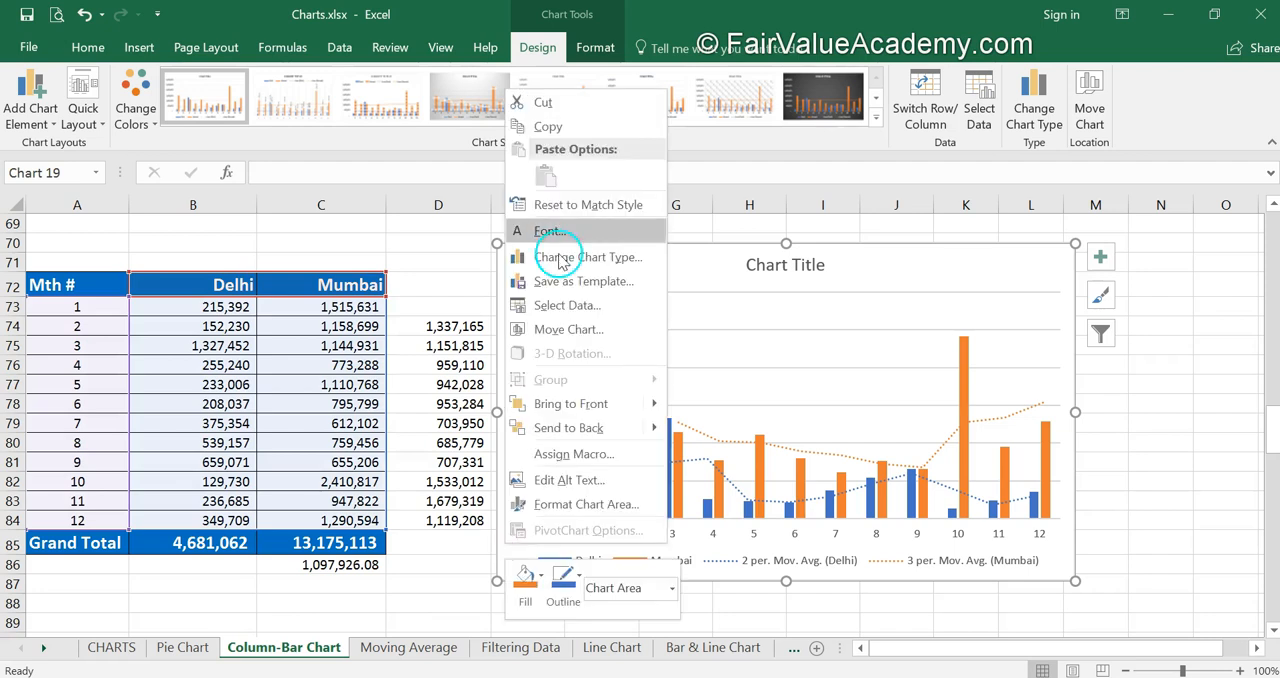
{"action": "left_click", "coordinate": [554, 122]}
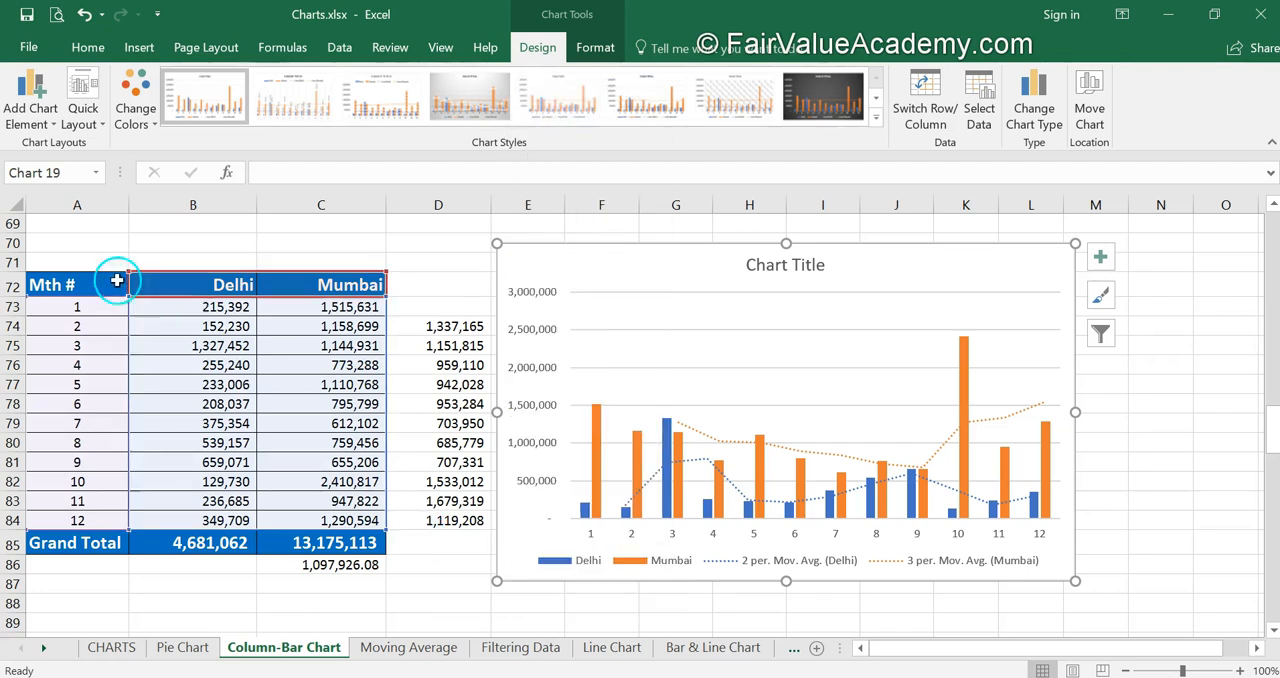
{"action": "left_click", "coordinate": [86, 242]}
{"action": "right_click", "coordinate": [85, 242]}
{"action": "left_click", "coordinate": [126, 328]}
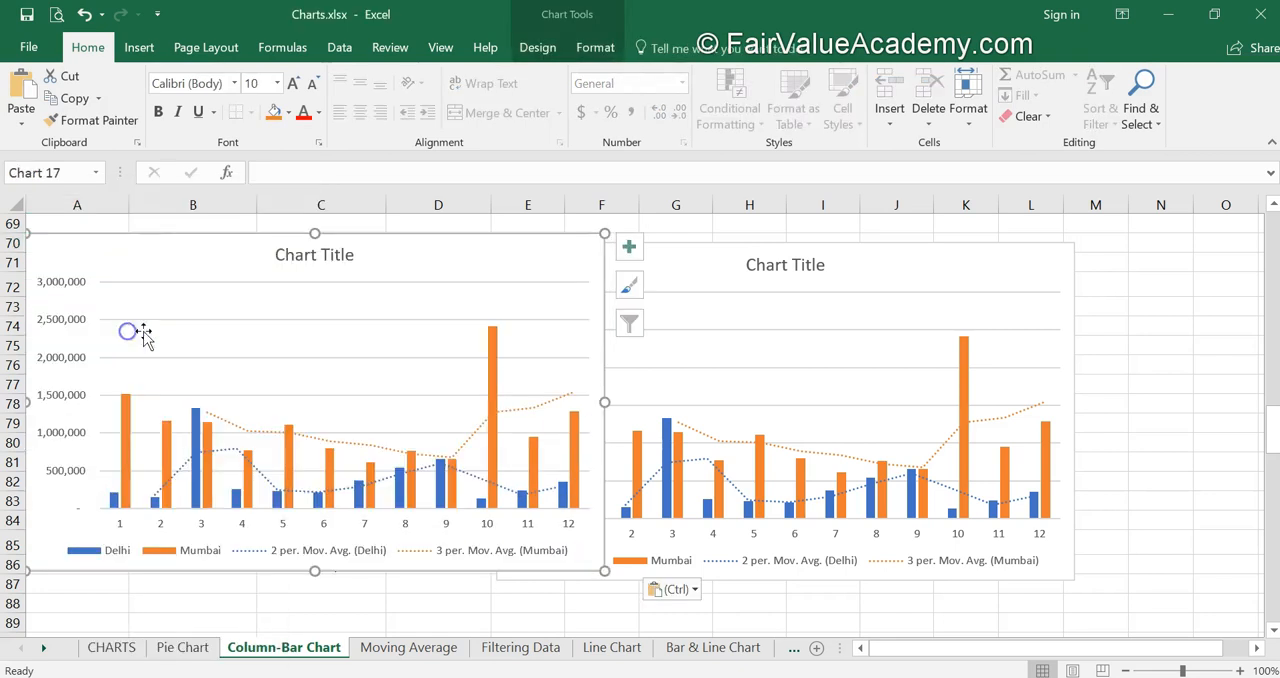
{"action": "left_click_drag", "start_coordinate": [731, 260], "coordinate": [840, 252]}
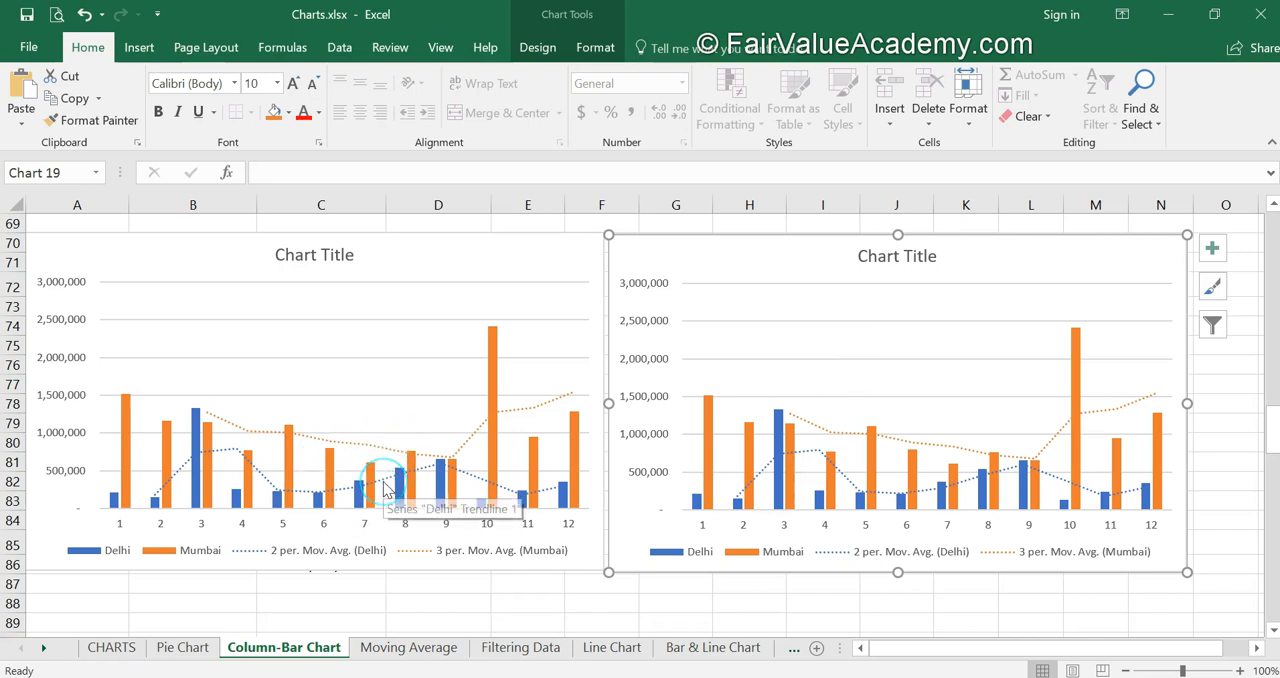
Step: Change the Mumbai trendline in the copied chart to a polynomial of order 6 and deselect the chart
{"action": "left_click", "coordinate": [345, 447]}
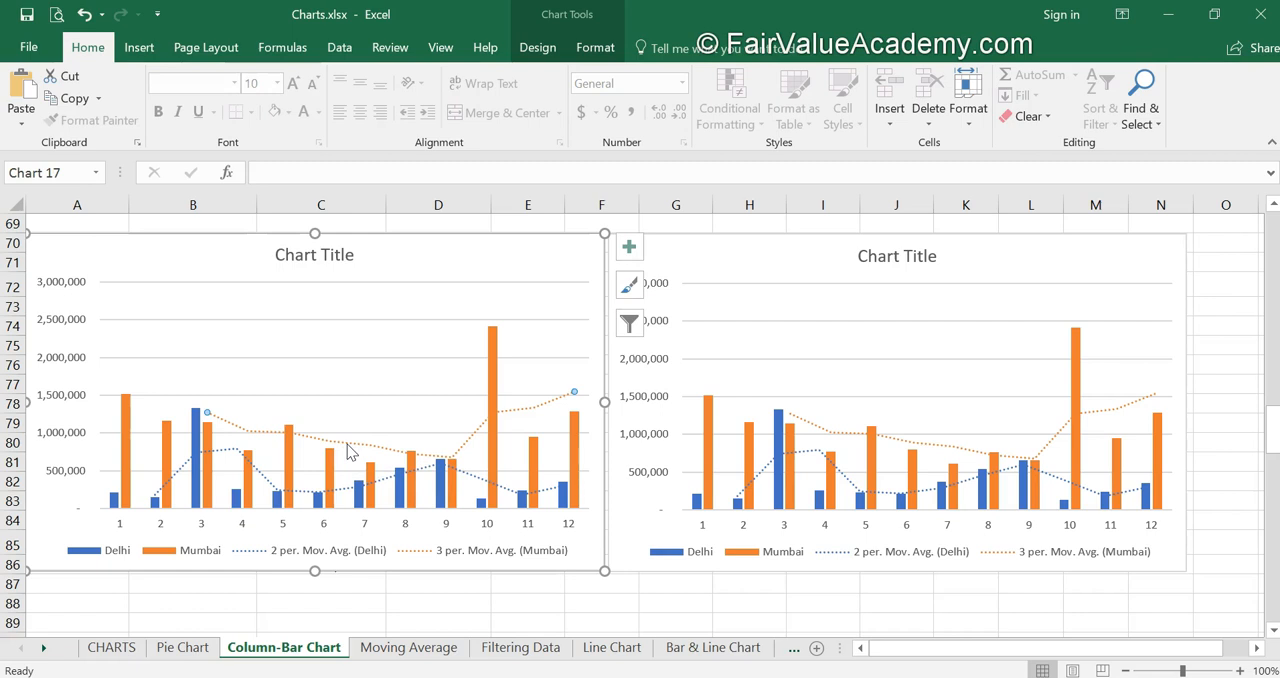
{"action": "double_click", "coordinate": [347, 447]}
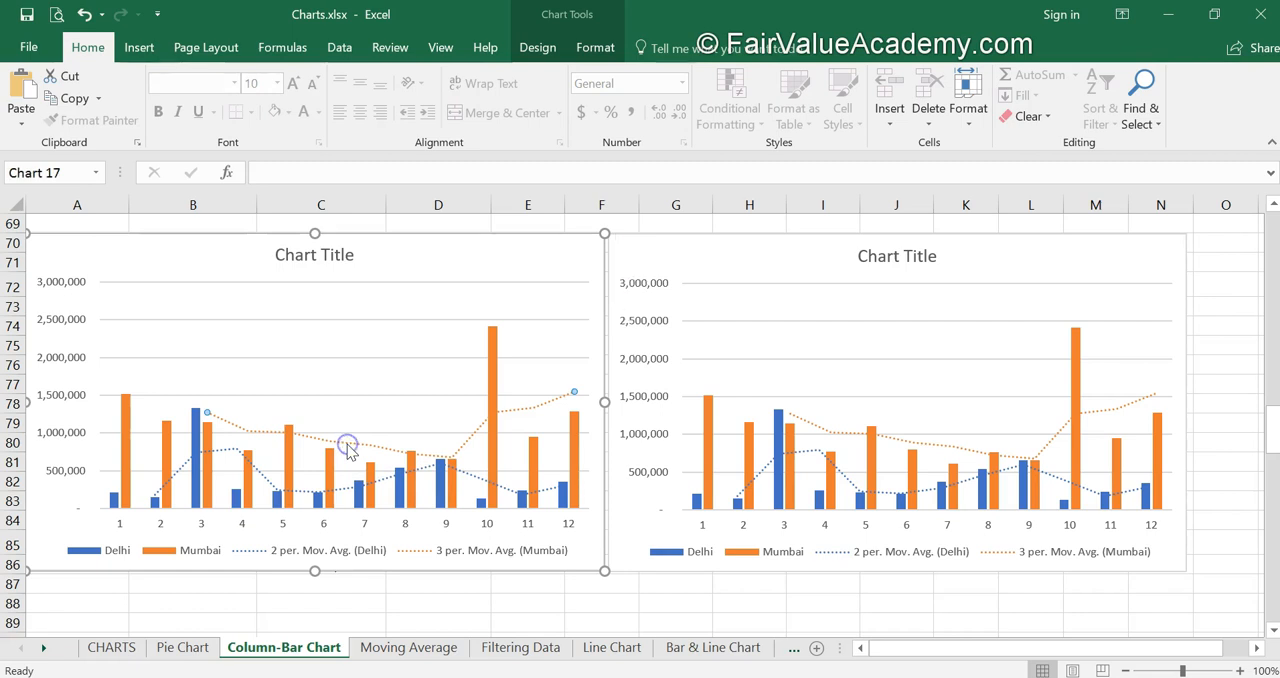
{"action": "left_click", "coordinate": [1093, 527]}
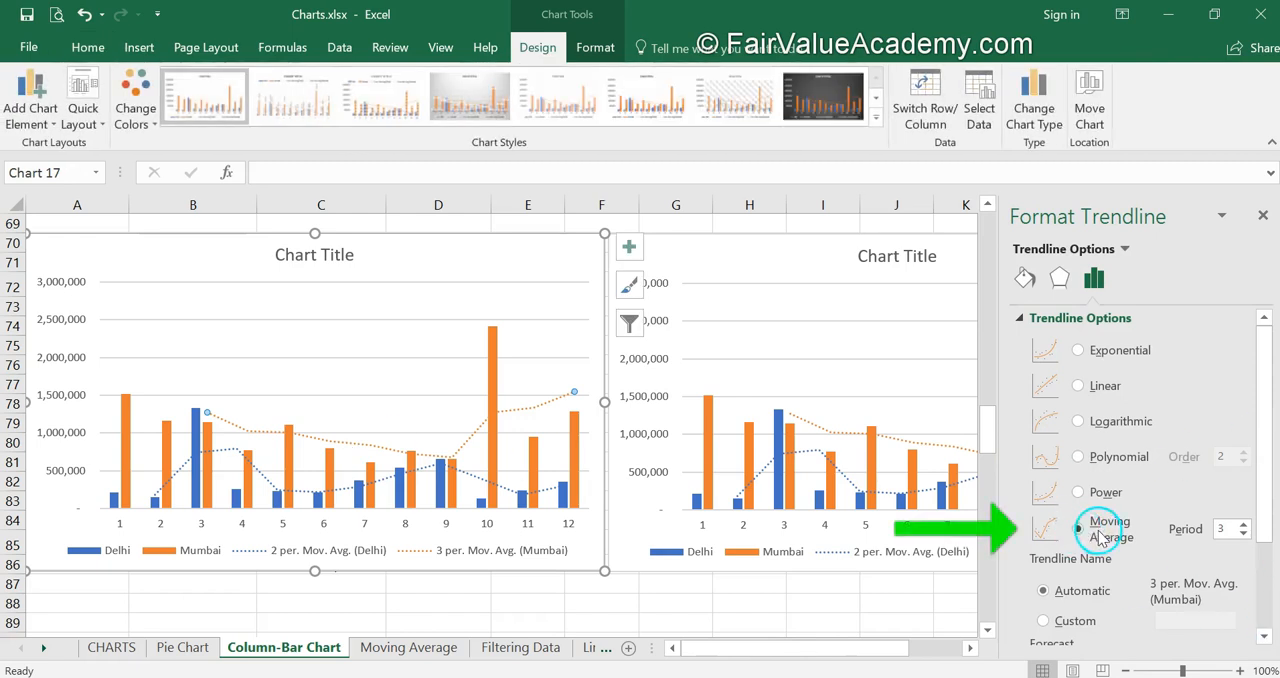
{"action": "left_click", "coordinate": [1079, 458]}
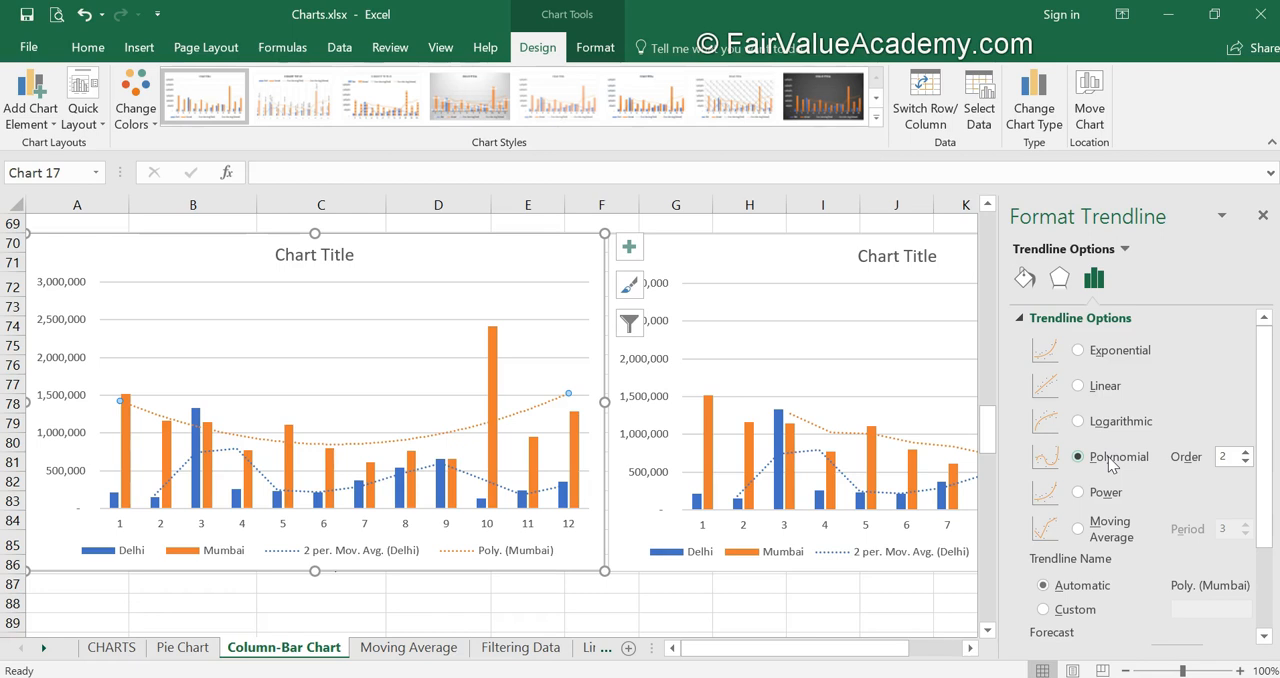
{"action": "left_click", "coordinate": [1245, 452]}
{"action": "left_click", "coordinate": [1245, 452]}
{"action": "left_click", "coordinate": [1245, 452]}
{"action": "left_click", "coordinate": [1245, 452]}
{"action": "left_click", "coordinate": [1245, 452]}
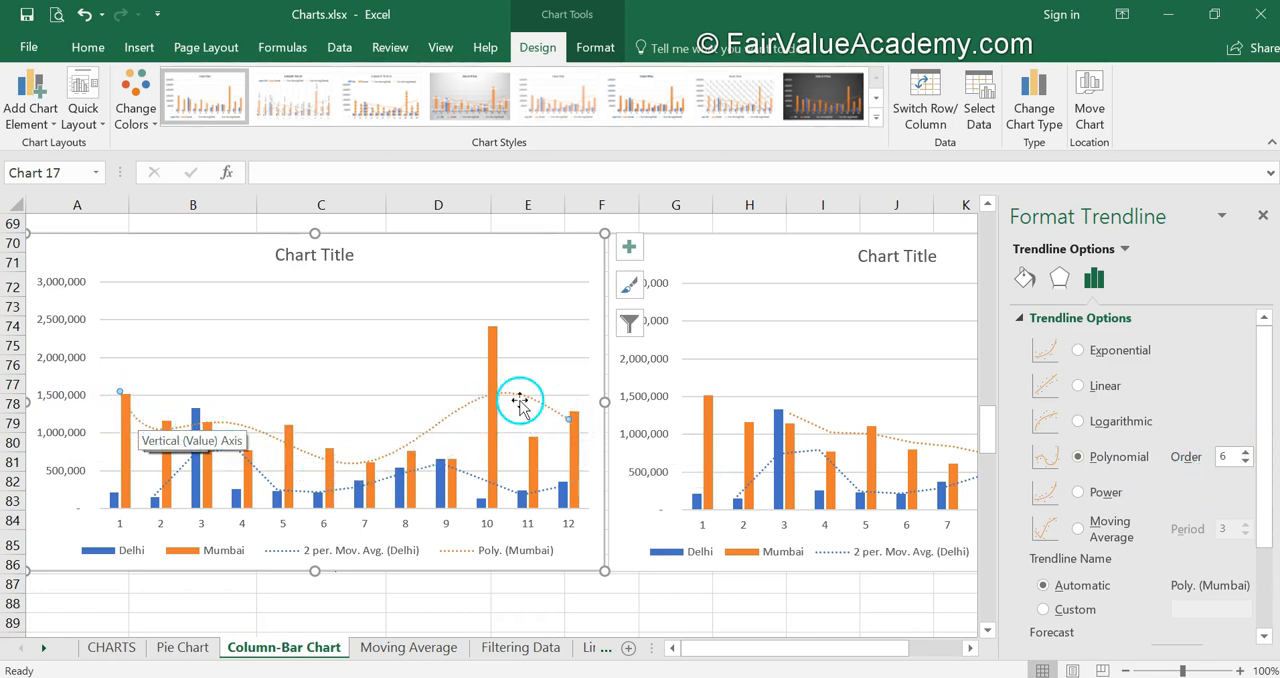
{"action": "left_click", "coordinate": [510, 600]}
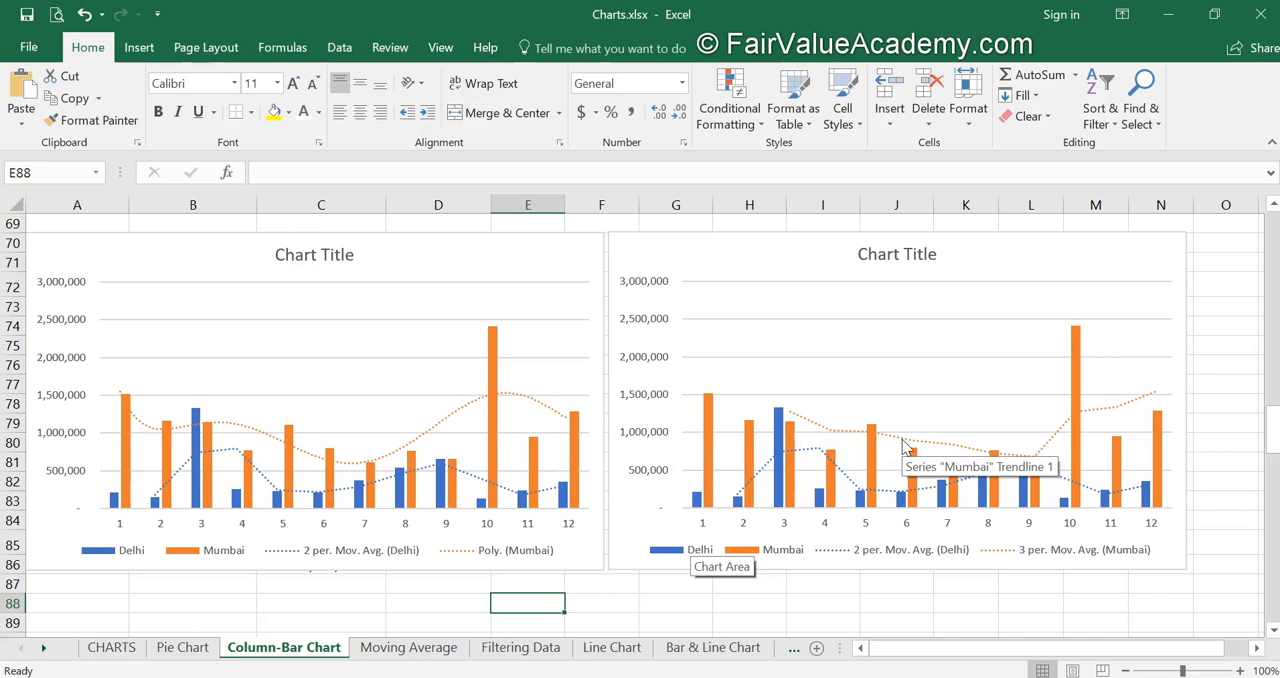
{"action": "left_click", "coordinate": [418, 433]}
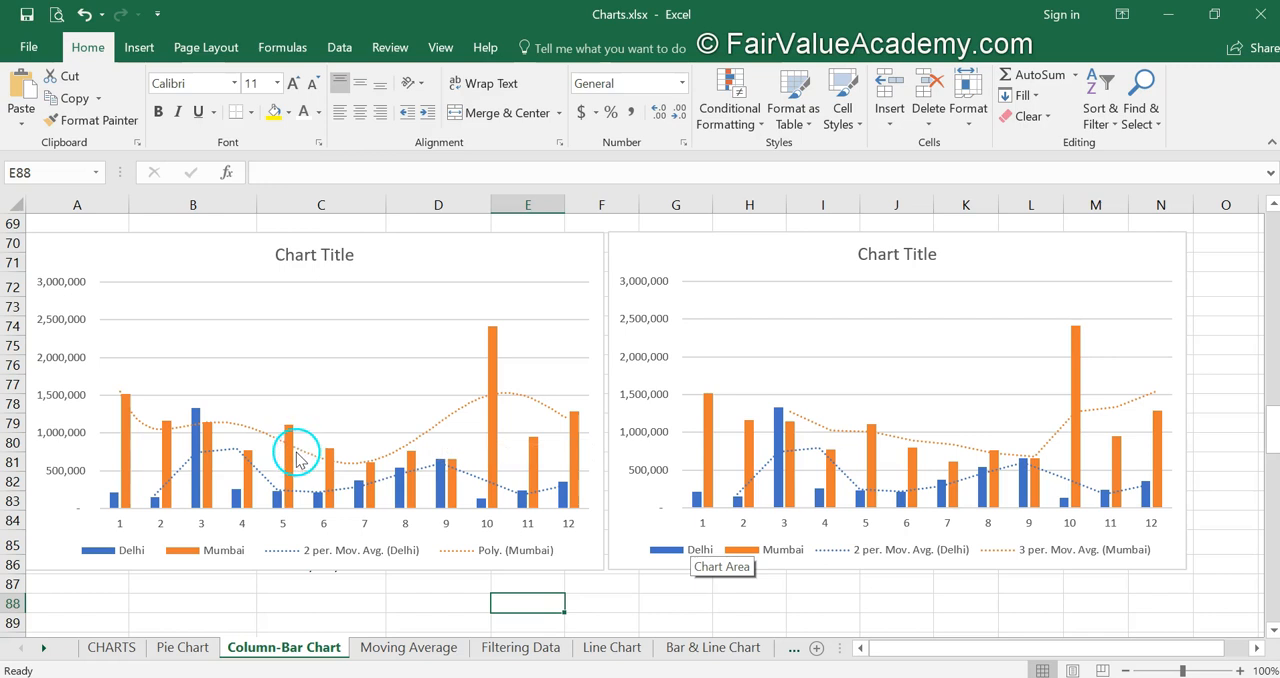